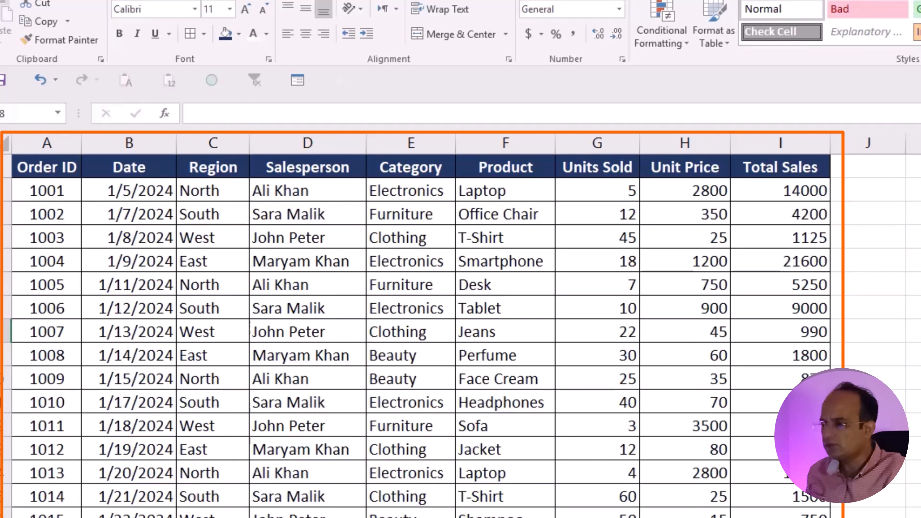
Step: Select a cell in the A1:I41 sales data and start a new PivotTable from the Insert tab
click(917, 379)
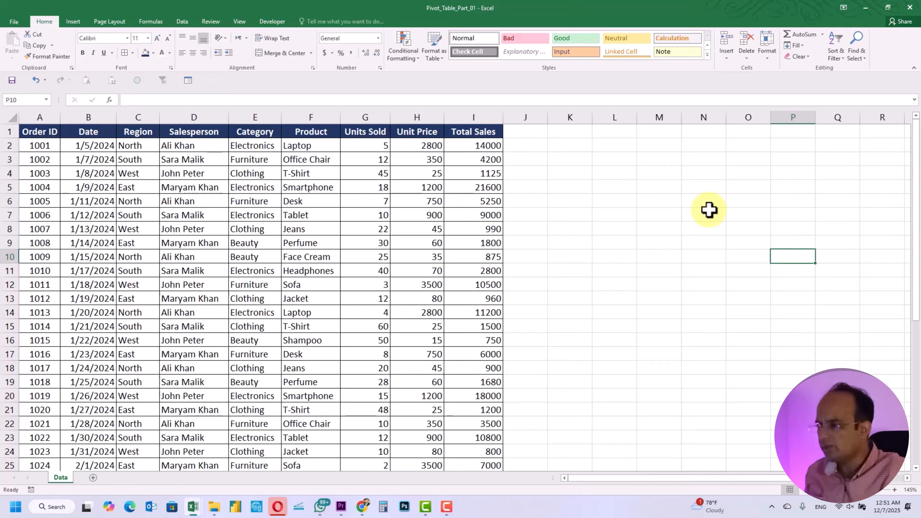
click(710, 209)
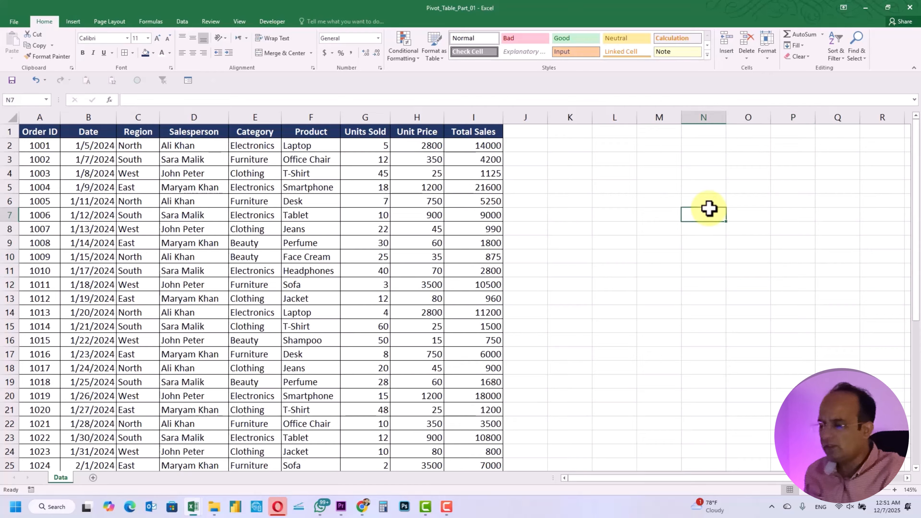
click(54, 132)
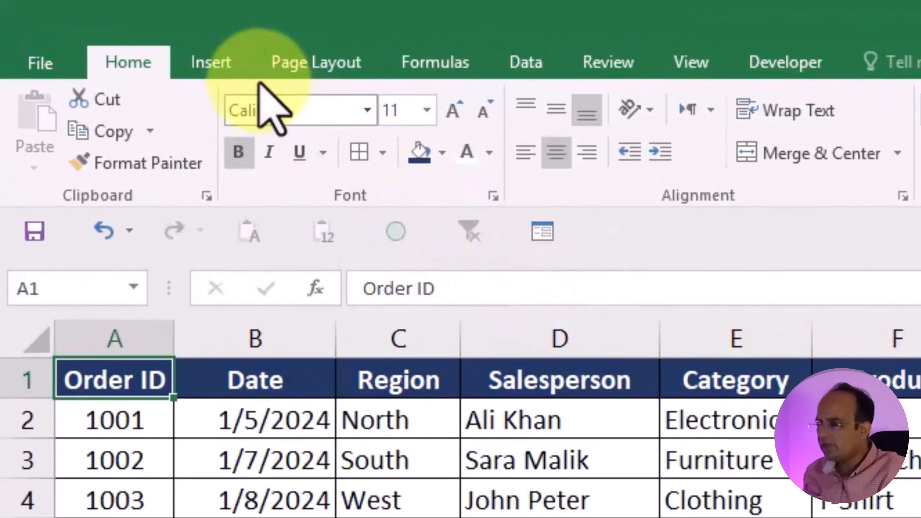
click(220, 73)
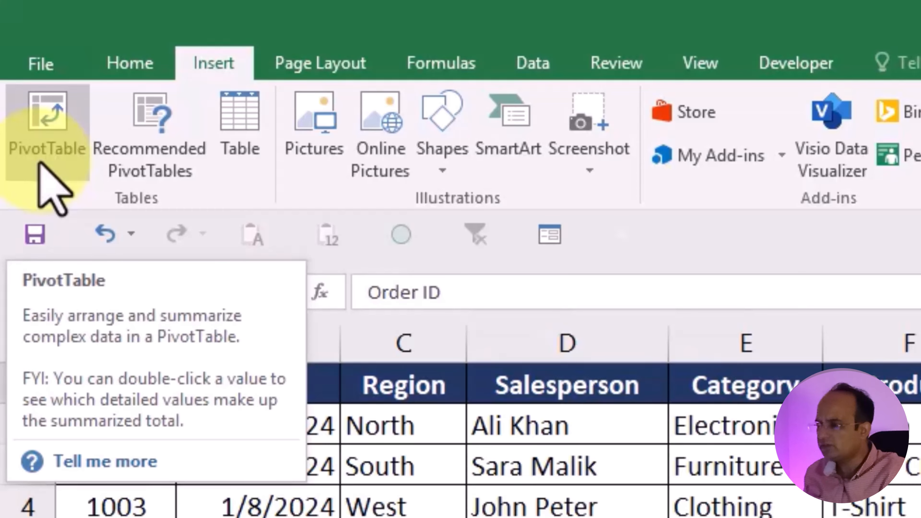
click(40, 165)
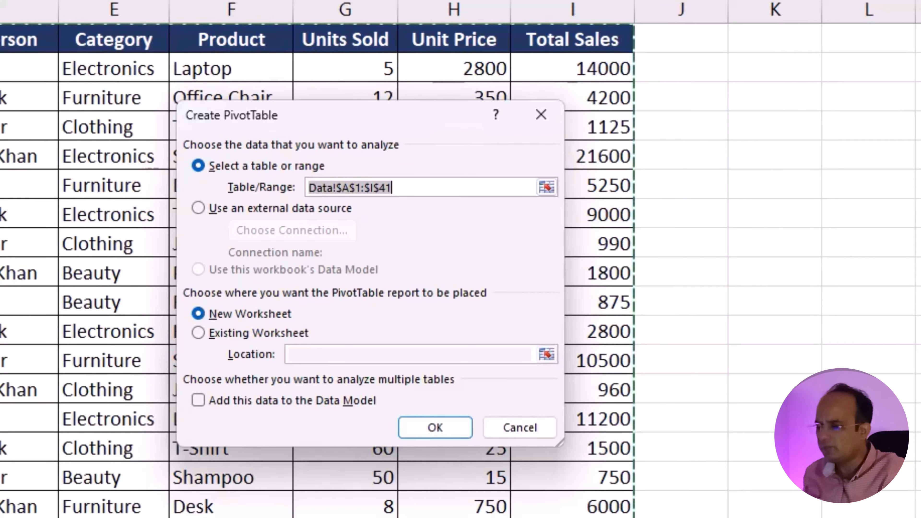
click(1, 39)
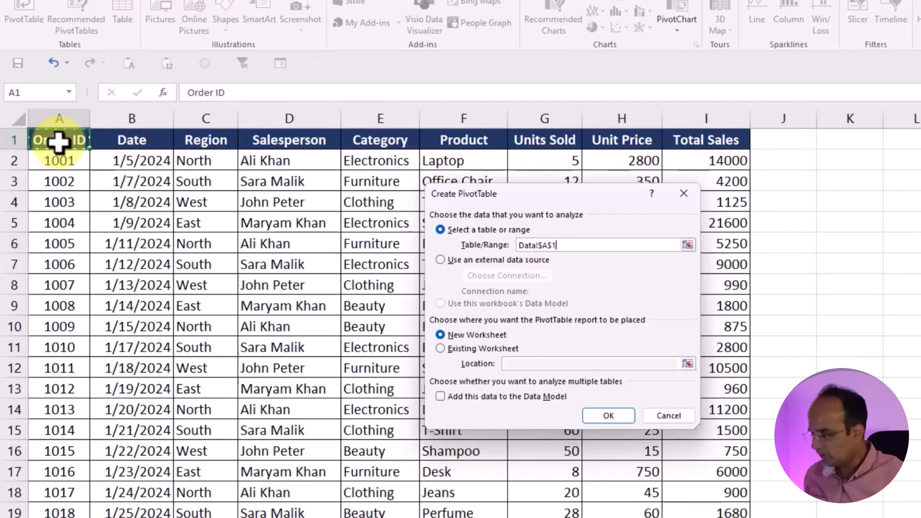
key(ctrl+shift+Right)
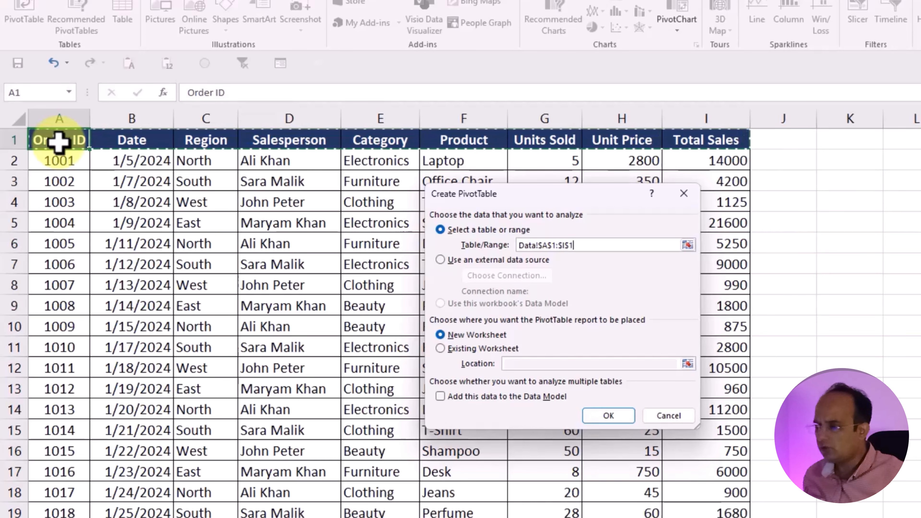
key(ctrl+shift+Down)
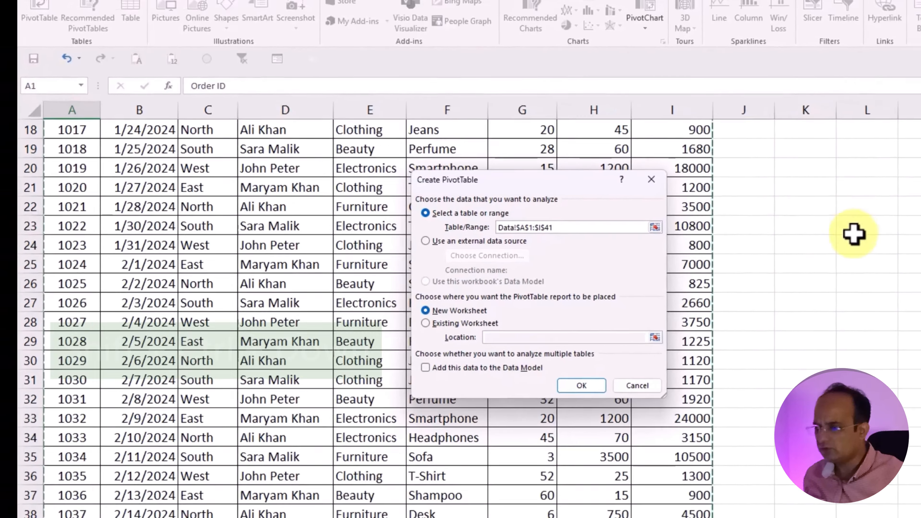
scroll(903, 255, down, 2)
scroll(903, 256, up, 8)
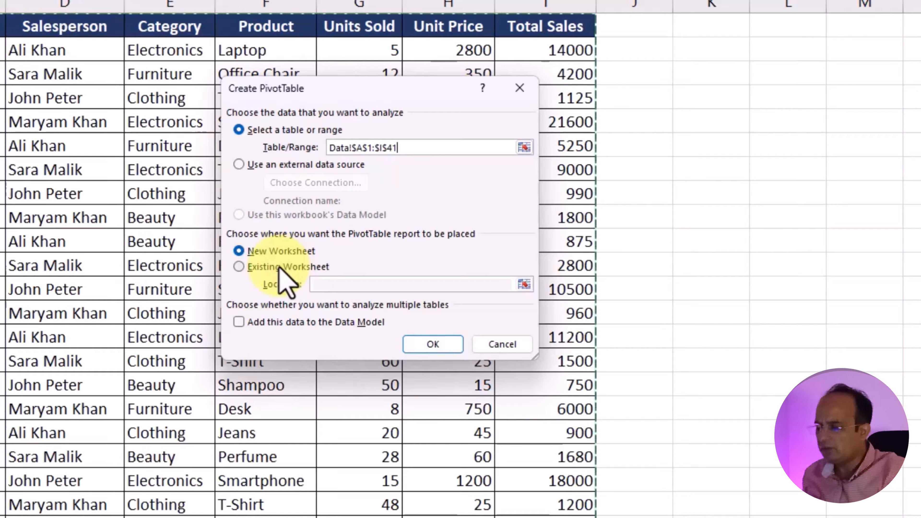
Step: Confirm the dialog to create an empty PivotTable3 on the new Sheet2
click(436, 349)
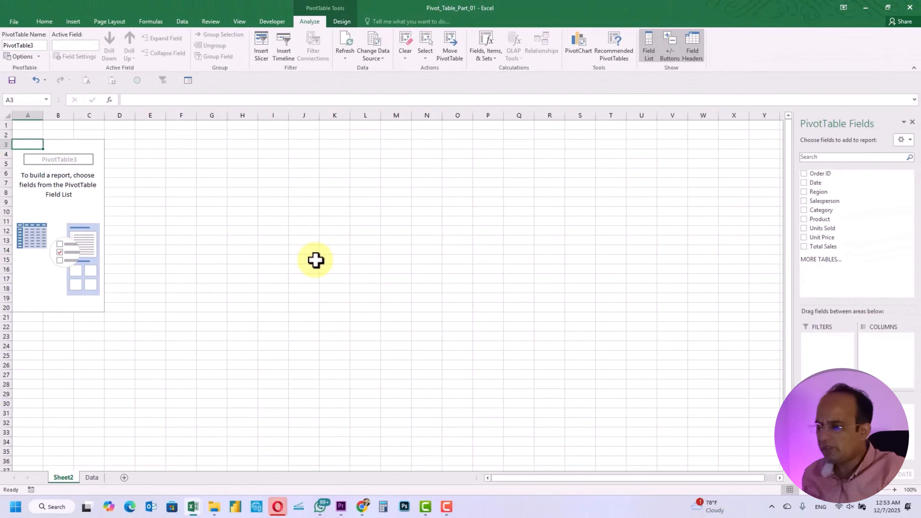
ctrl+scroll(316, 261, up, 5)
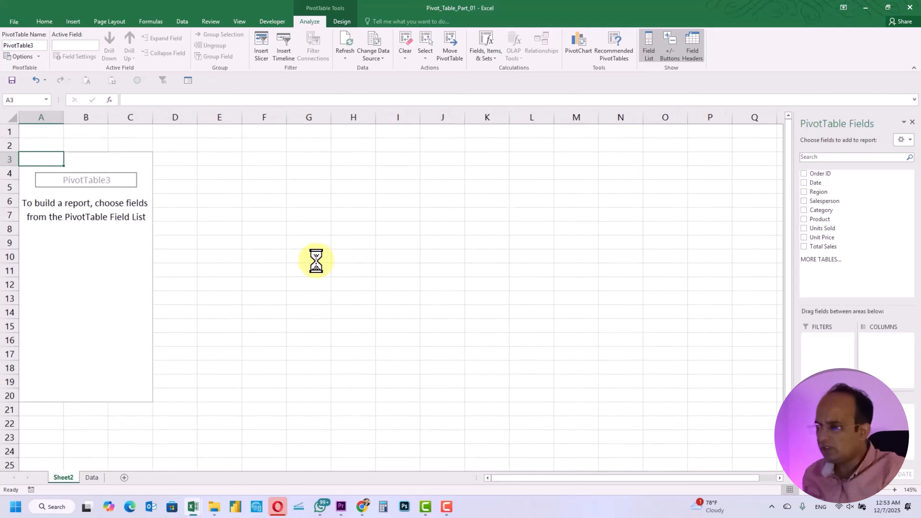
ctrl+scroll(316, 261, down, 1)
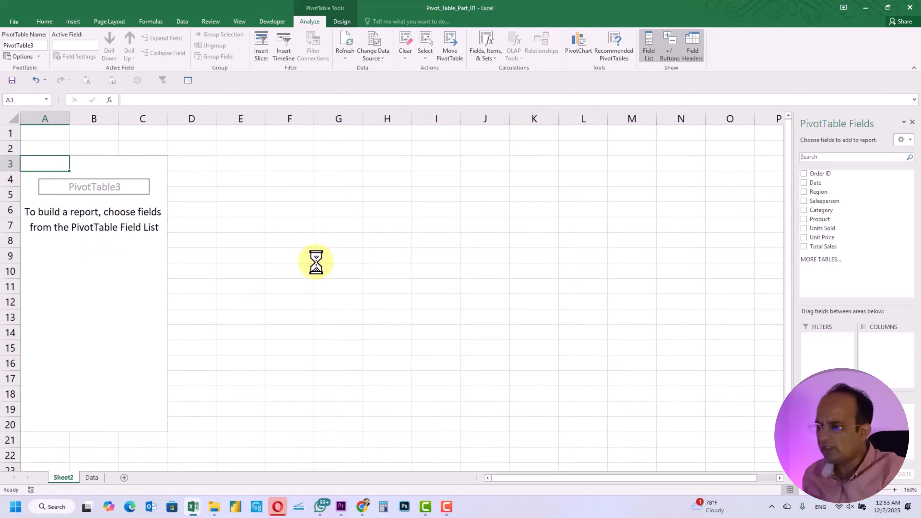
click(125, 306)
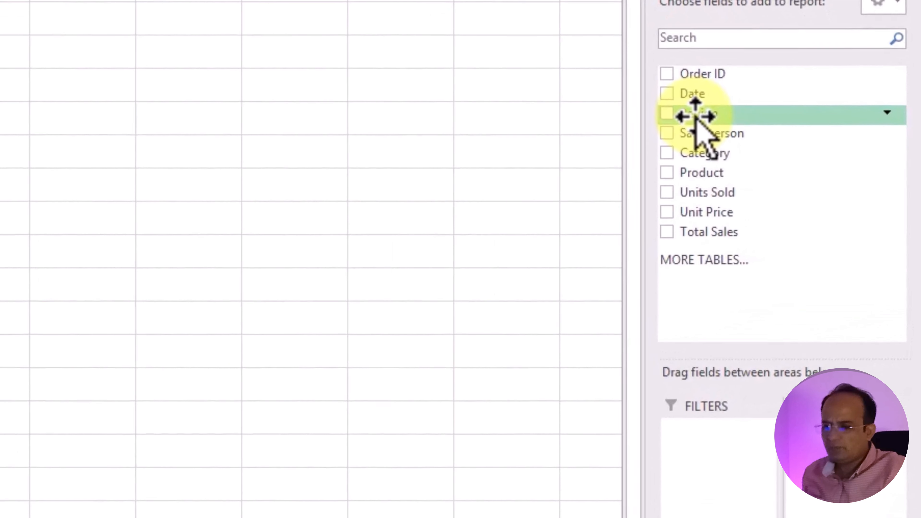
Step: Sum Total Sales by Region: East 65765, North 45320, South 45710, West 49035, total 205830
drag(817, 193, 817, 224)
drag(695, 183, 713, 506)
drag(713, 239, 723, 365)
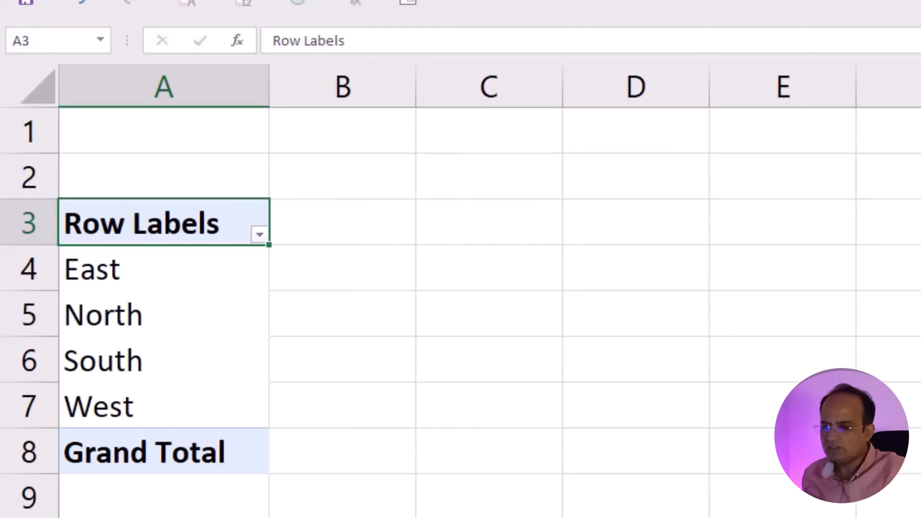
drag(902, 287, 849, 366)
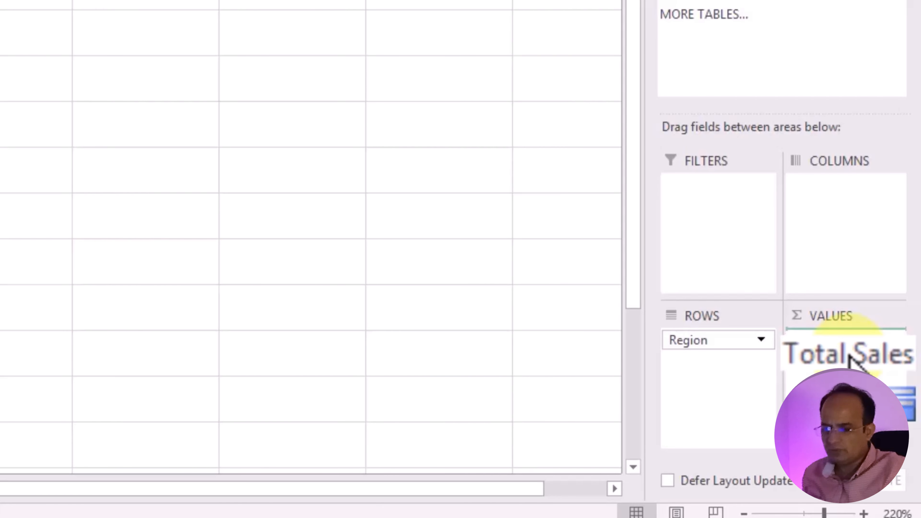
drag(850, 359, 851, 356)
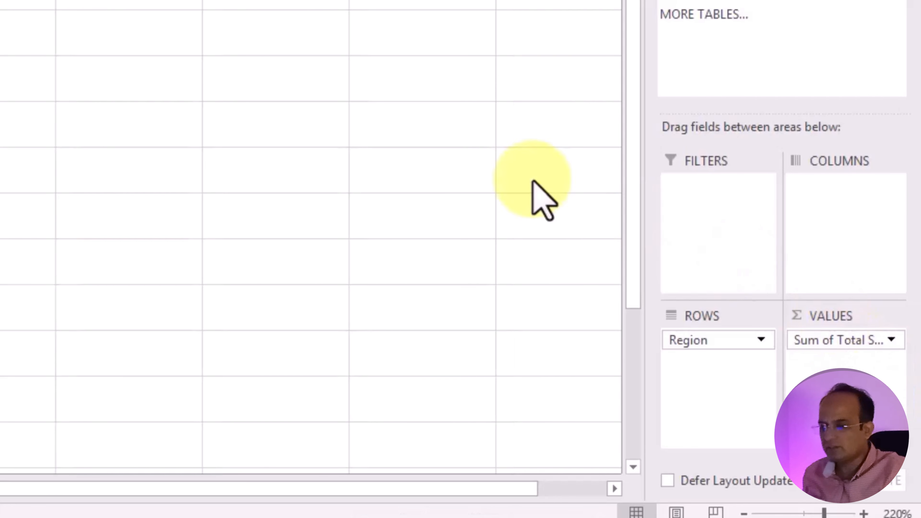
click(348, 38)
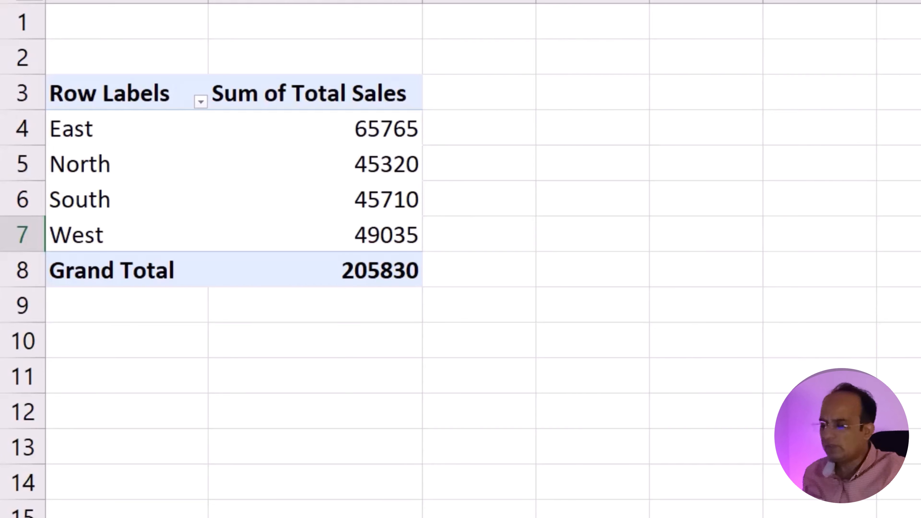
click(376, 160)
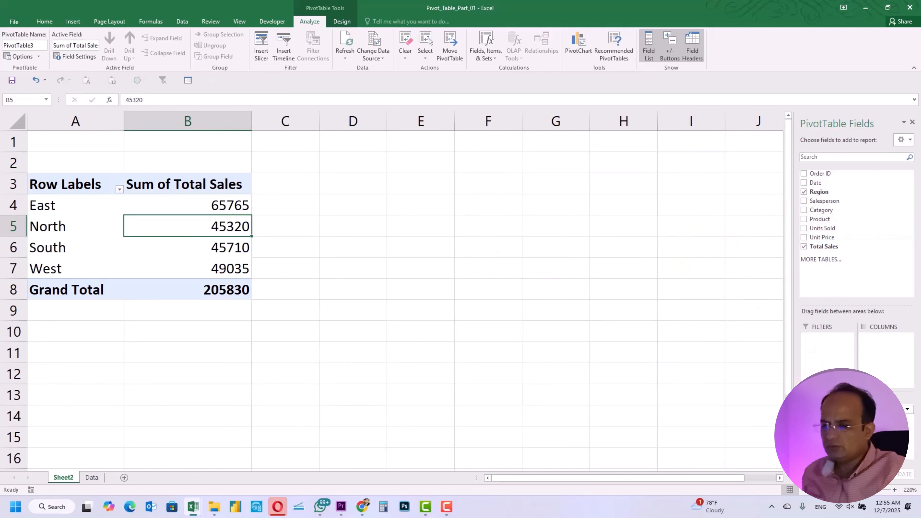
Step: Remove Region and Sum of Total Sales, then make Product the only row field
drag(827, 410, 665, 393)
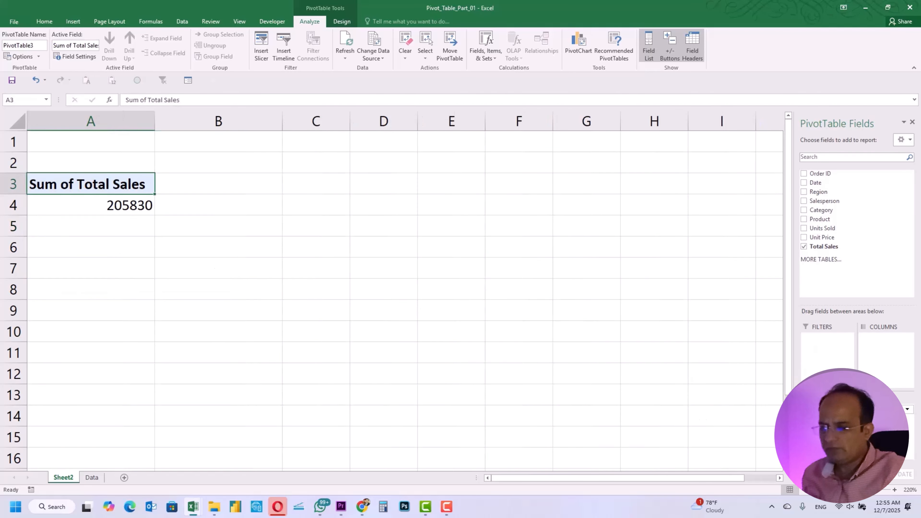
drag(885, 410, 648, 288)
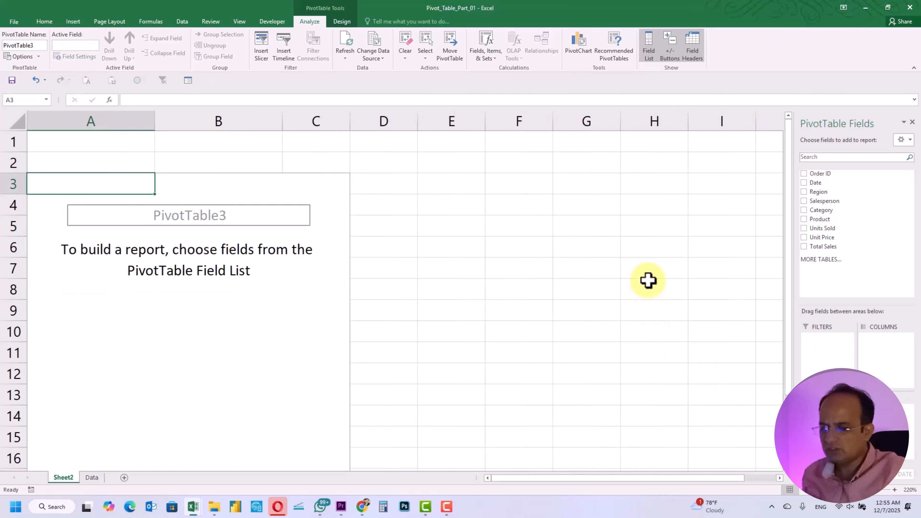
scroll(387, 267, down, 3)
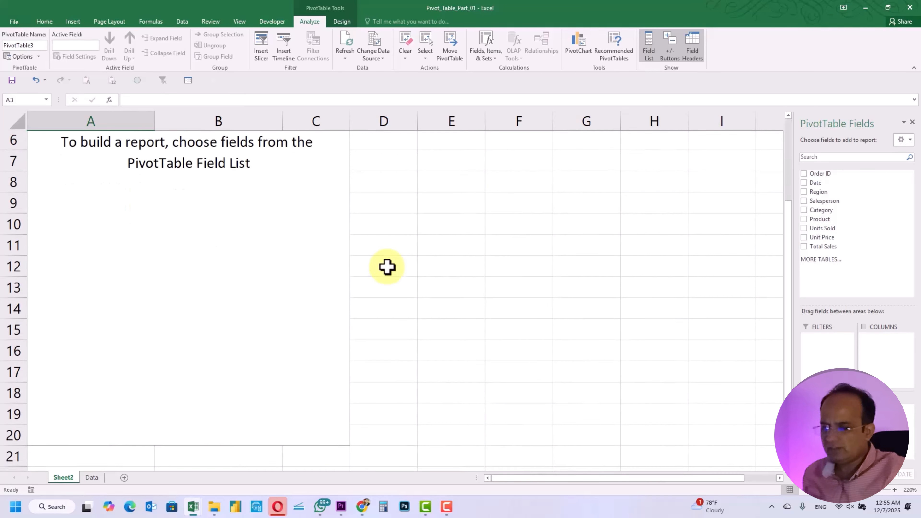
scroll(387, 267, up, 2)
scroll(387, 268, up, 1)
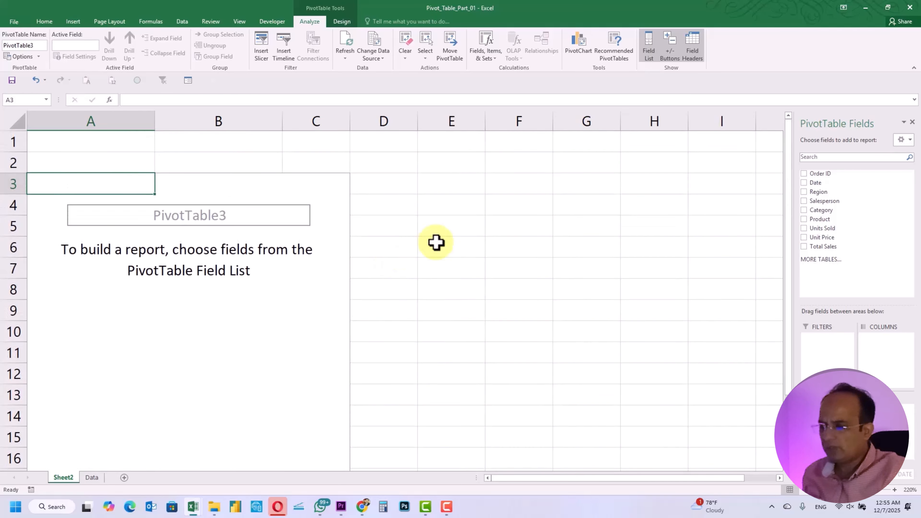
drag(820, 219, 818, 359)
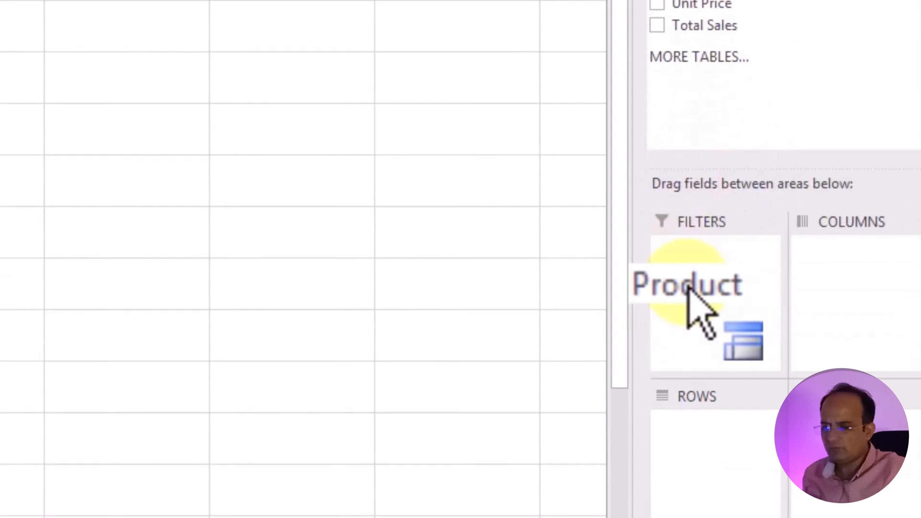
drag(689, 285, 703, 455)
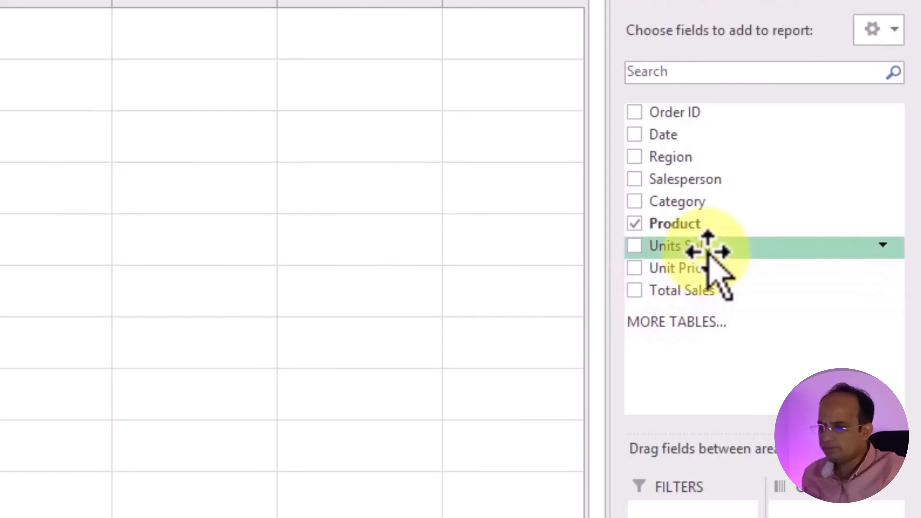
Step: Add Units Sold to Values, giving per-product sums from Desk 26 to T-Shirt 205, total 962
drag(708, 251, 834, 280)
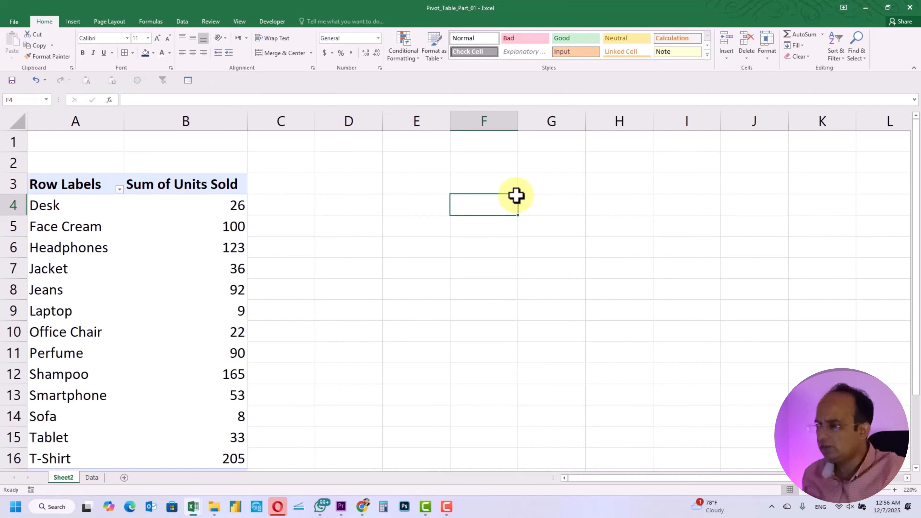
scroll(516, 195, down, 2)
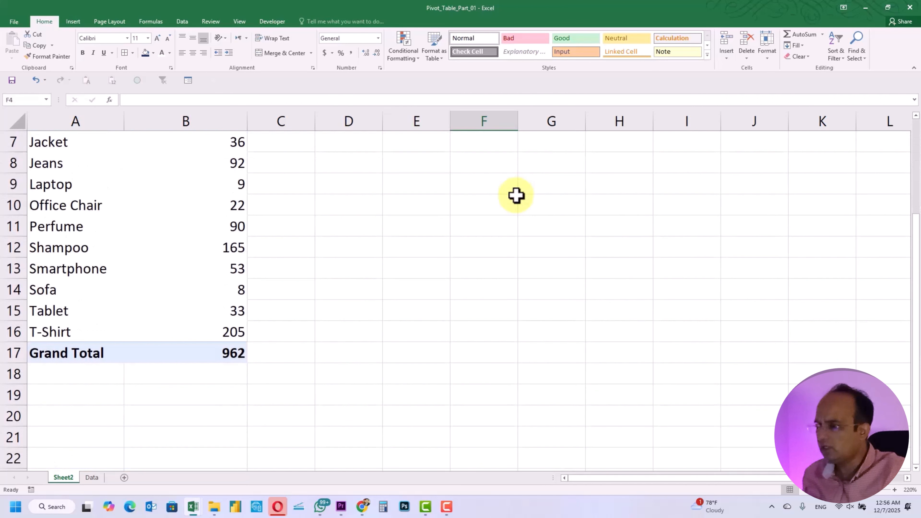
scroll(516, 196, up, 2)
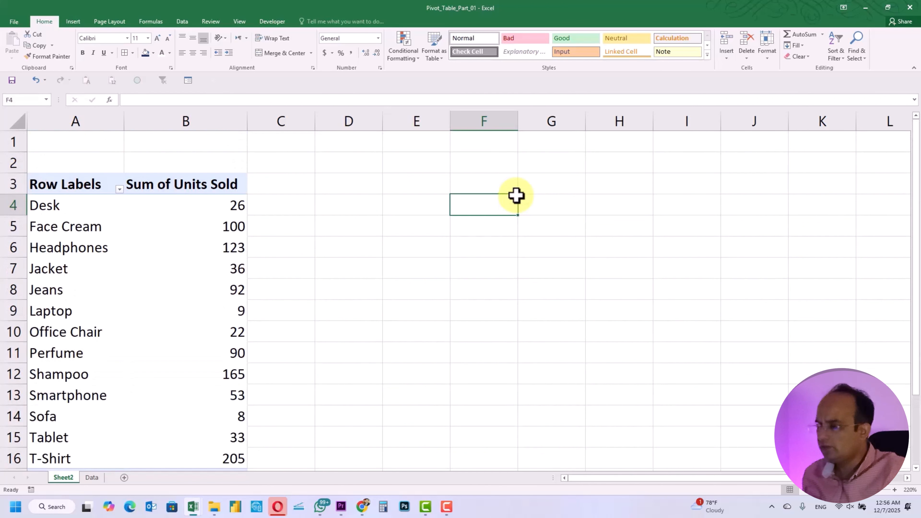
click(468, 183)
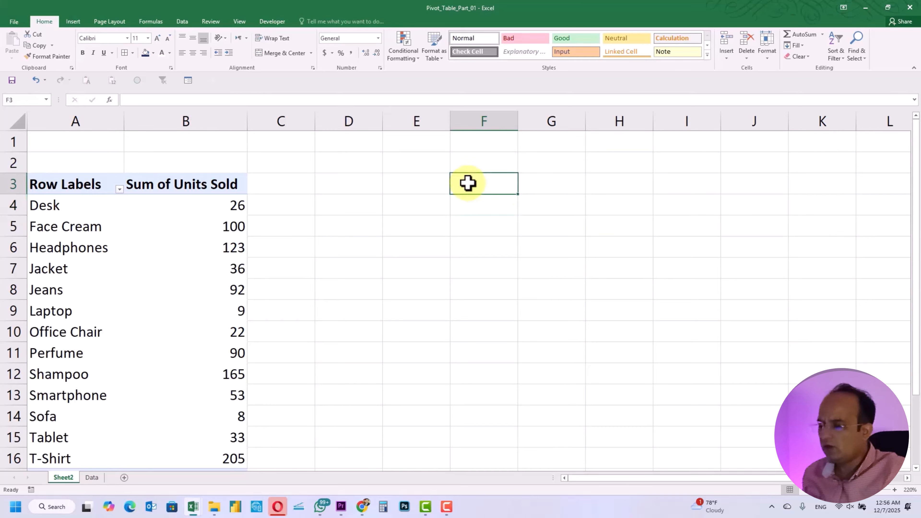